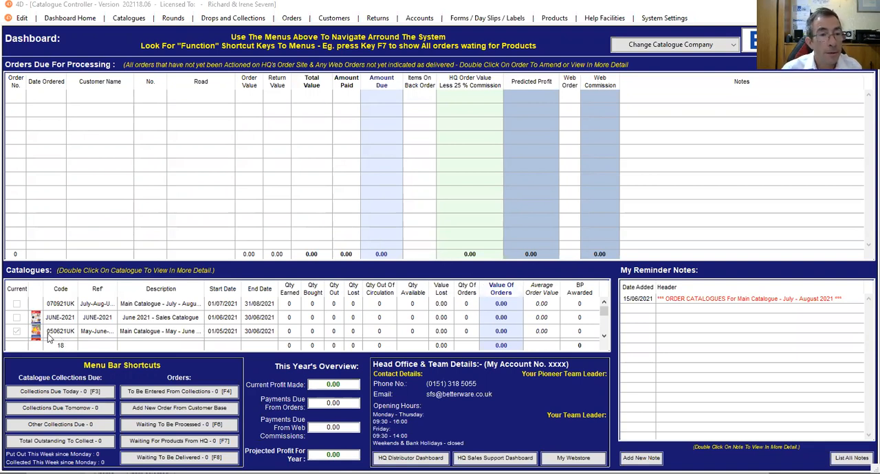
List all catalogues, view the details of the May - June 2021 main catalogue, and close them without saving
{"action": "left_click", "coordinate": [128, 21]}
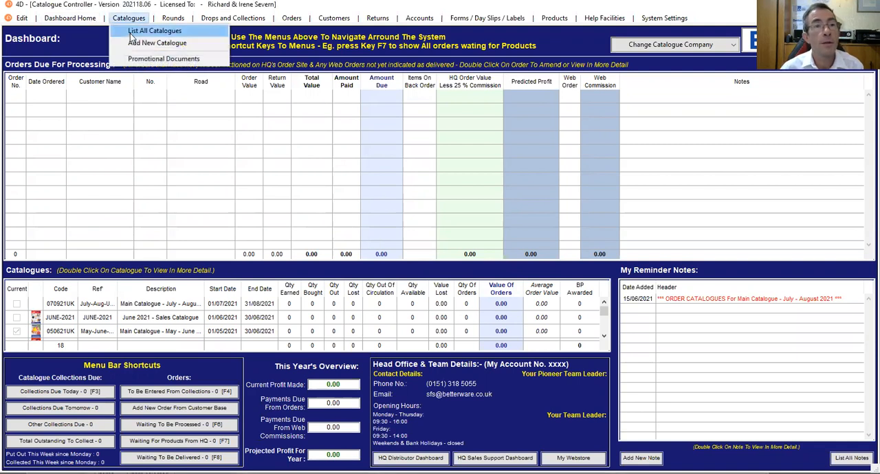
{"action": "left_click", "coordinate": [131, 32]}
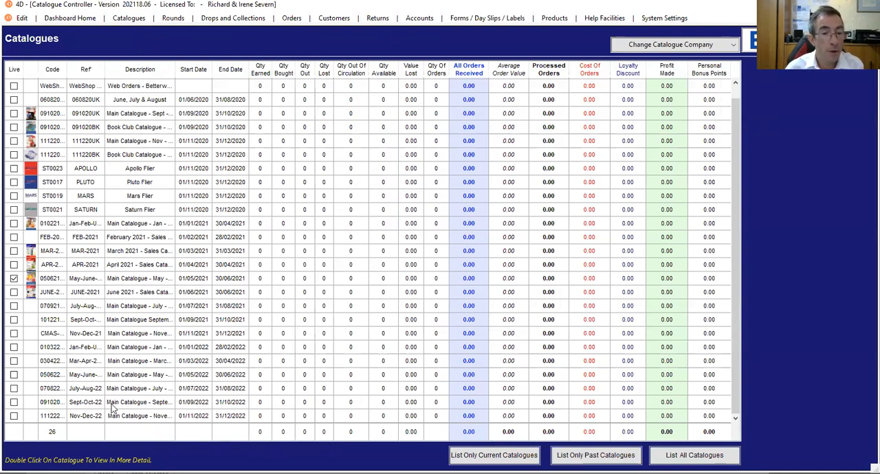
{"action": "double_click", "coordinate": [127, 280]}
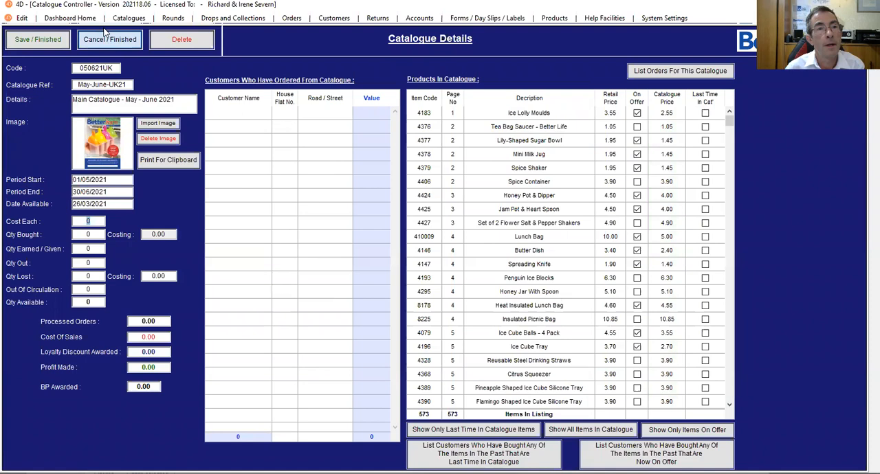
{"action": "left_click", "coordinate": [101, 43]}
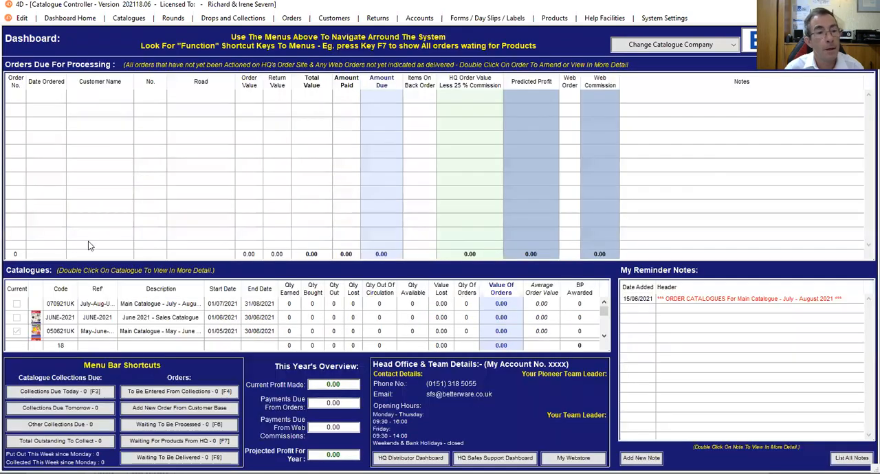
Look through the current and past catalogues listed on the dashboard
{"action": "left_click", "coordinate": [94, 335]}
{"action": "scroll", "coordinate": [93, 331], "scroll_direction": "down", "scroll_amount": 2}
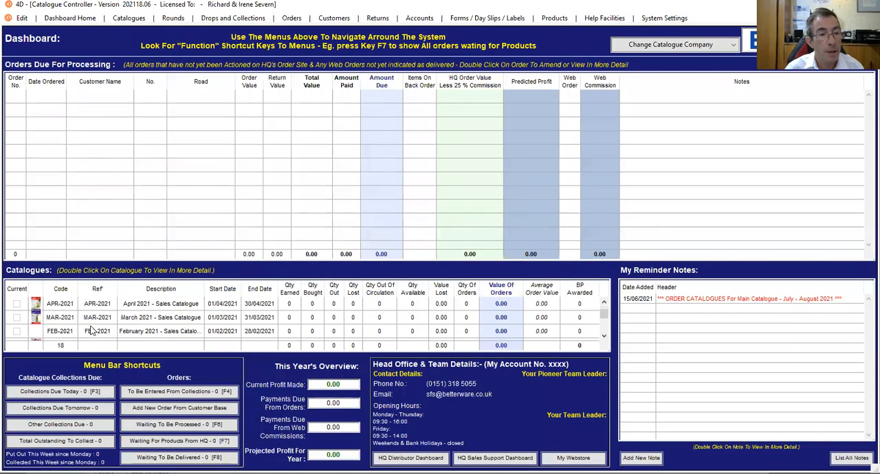
{"action": "scroll", "coordinate": [60, 320], "scroll_direction": "up", "scroll_amount": 1}
{"action": "scroll", "coordinate": [60, 320], "scroll_direction": "down", "scroll_amount": 1}
{"action": "scroll", "coordinate": [72, 326], "scroll_direction": "down", "scroll_amount": 1}
{"action": "scroll", "coordinate": [77, 329], "scroll_direction": "up", "scroll_amount": 1}
{"action": "scroll", "coordinate": [79, 328], "scroll_direction": "down", "scroll_amount": 2}
{"action": "scroll", "coordinate": [76, 328], "scroll_direction": "up", "scroll_amount": 2}
{"action": "scroll", "coordinate": [74, 333], "scroll_direction": "down", "scroll_amount": 1}
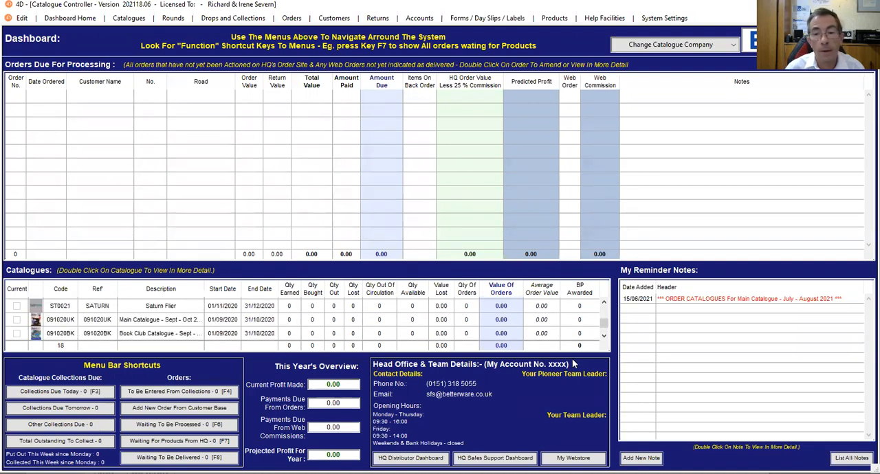
{"action": "scroll", "coordinate": [604, 336], "scroll_direction": "down", "scroll_amount": 3}
{"action": "left_click", "coordinate": [604, 303]}
{"action": "left_click", "coordinate": [605, 302]}
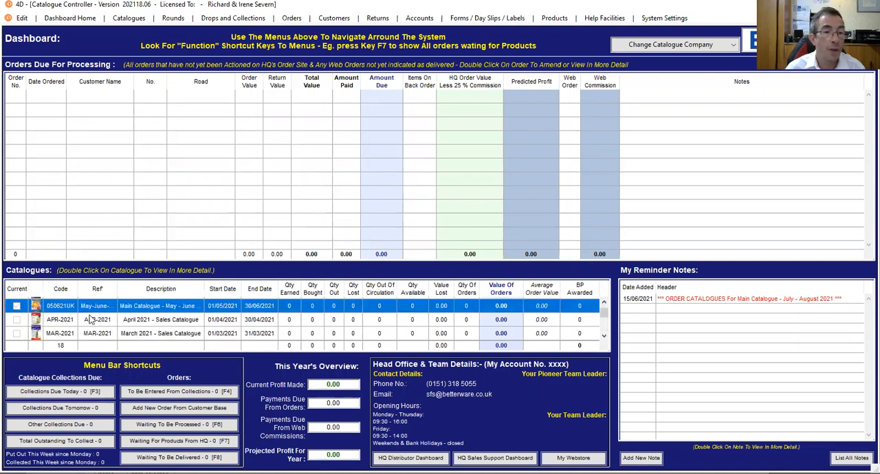
In the May - June 2021 main catalogue's details, set Cost Each to 0.18, Qty Bought to 120 and Qty Earned / Given to 10
{"action": "double_click", "coordinate": [96, 307]}
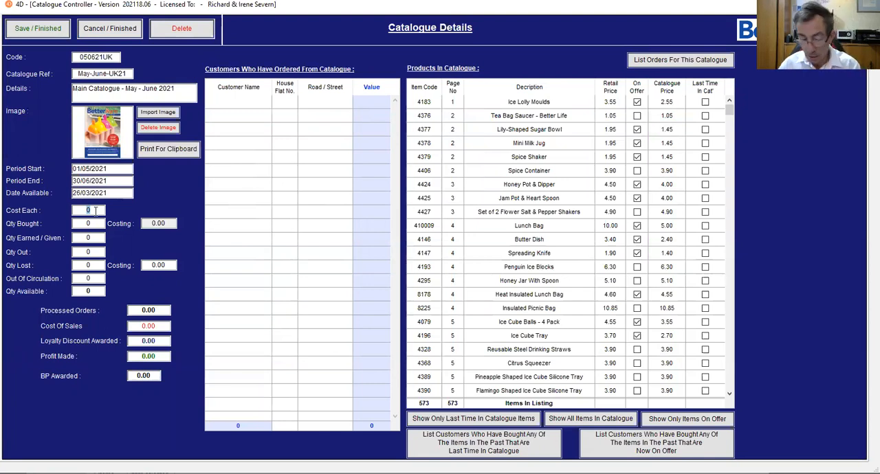
{"action": "type", "text": "18"}
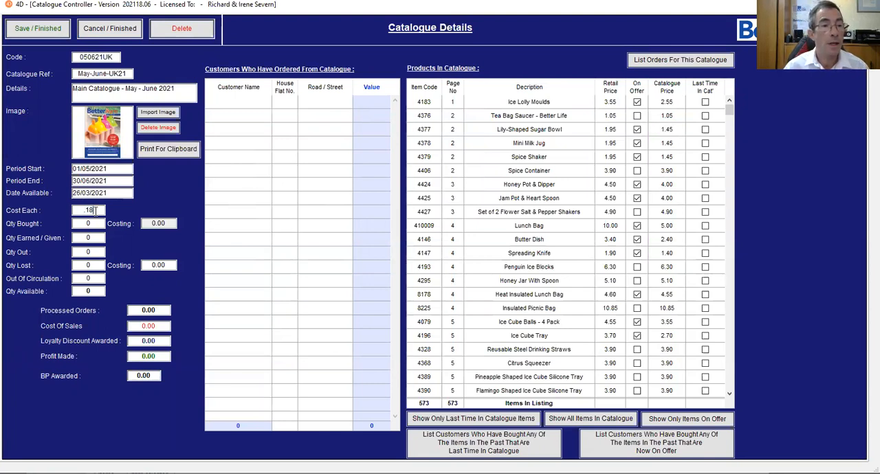
{"action": "left_click", "coordinate": [96, 223]}
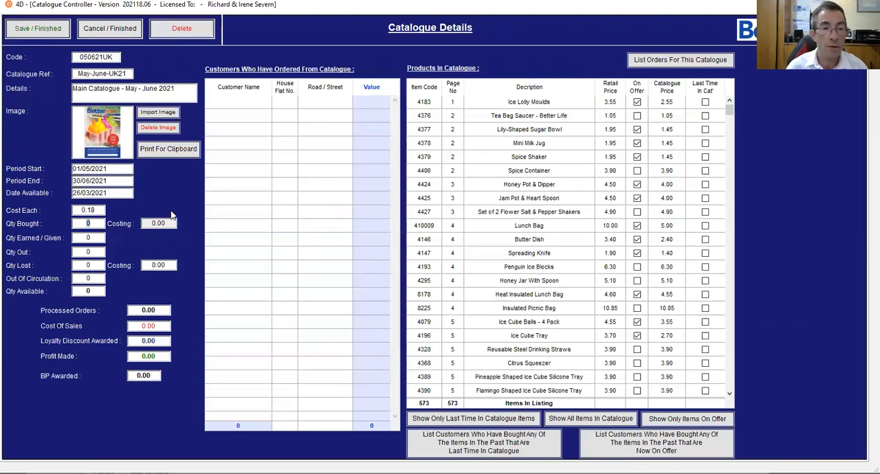
{"action": "type", "text": "120"}
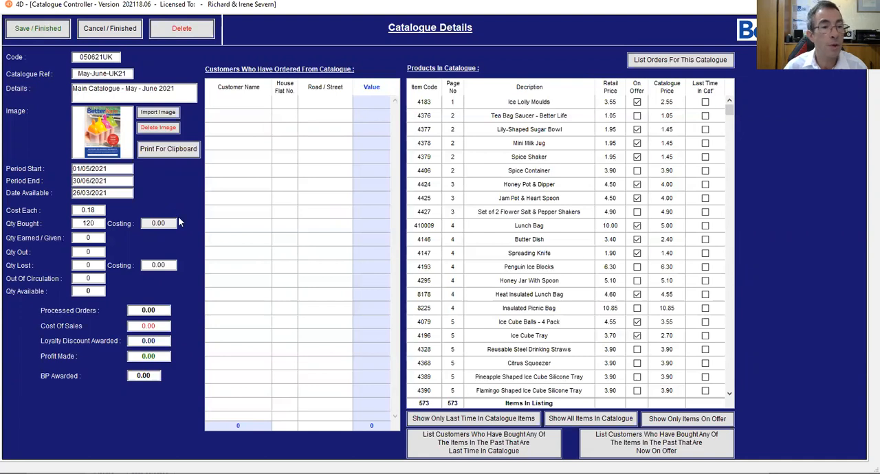
{"action": "left_click", "coordinate": [98, 236]}
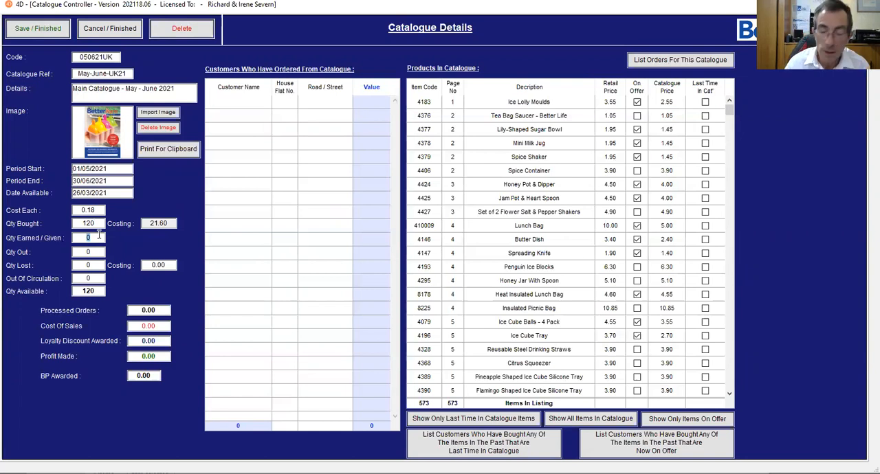
{"action": "type", "text": "10"}
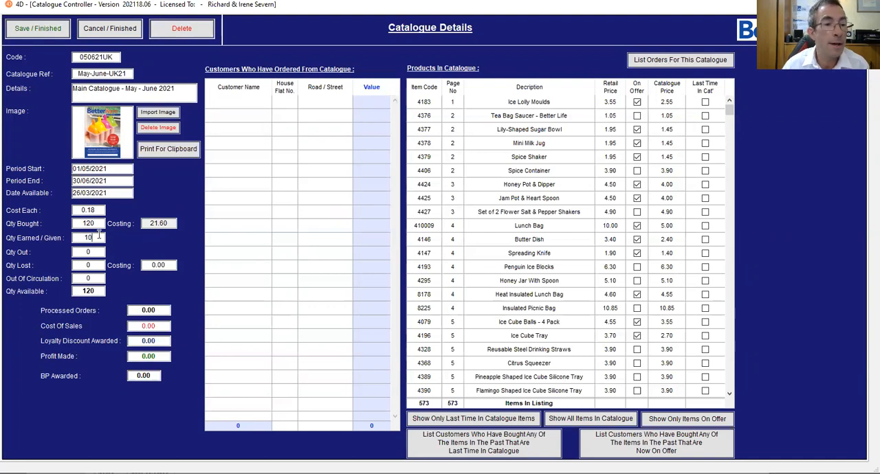
Set the catalogue's Out Of Circulation quantity to 6
{"action": "left_click", "coordinate": [97, 252]}
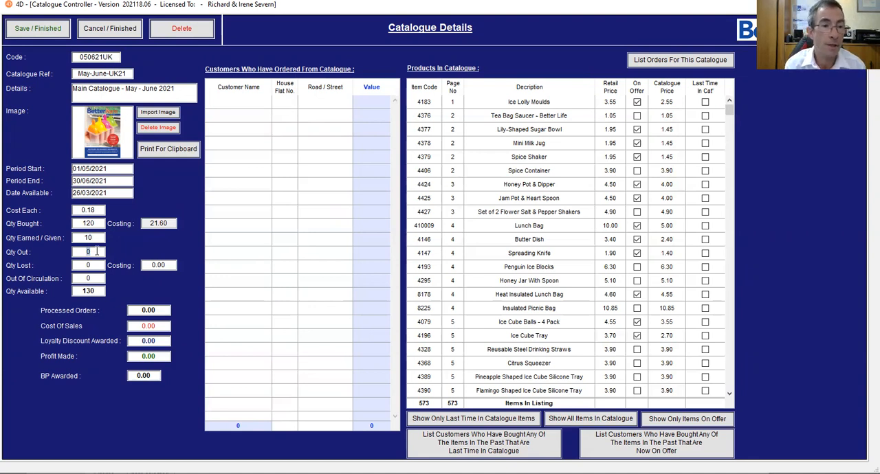
{"action": "left_click", "coordinate": [95, 265]}
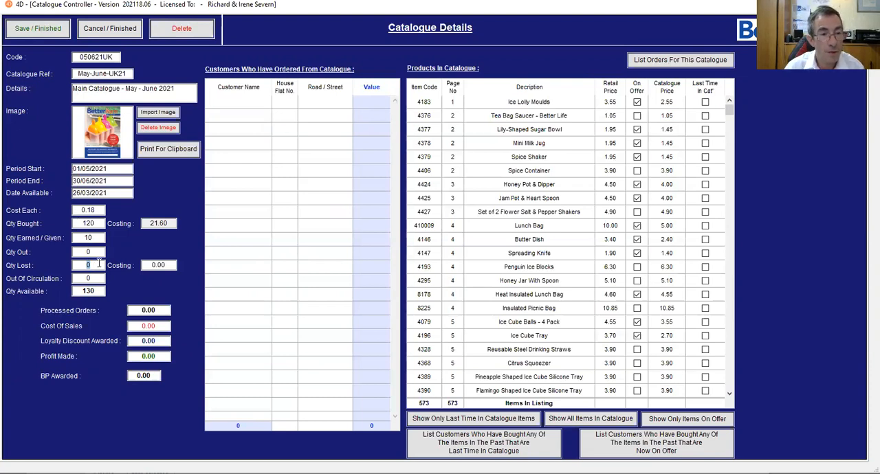
{"action": "left_click", "coordinate": [95, 279]}
{"action": "type", "text": "1"}
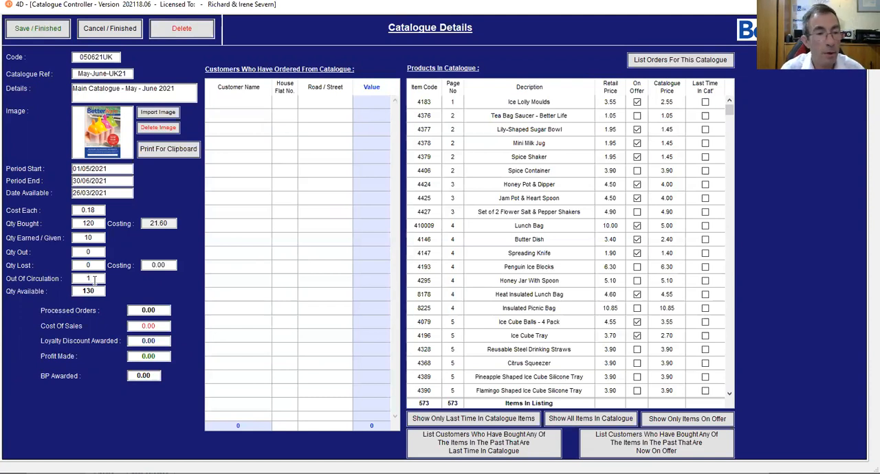
{"action": "key", "text": "Tab"}
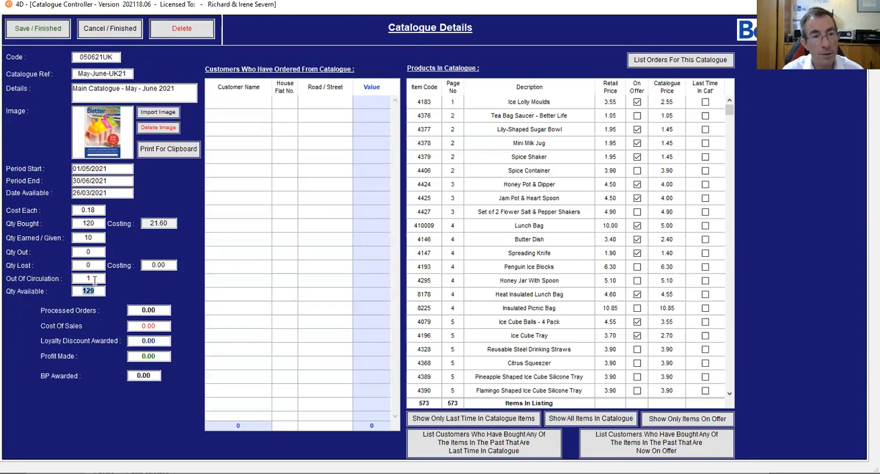
{"action": "double_click", "coordinate": [94, 278]}
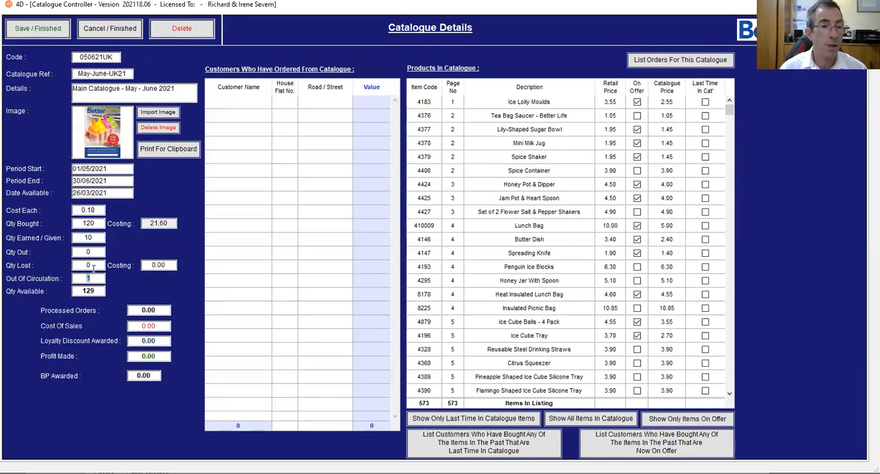
{"action": "type", "text": "6"}
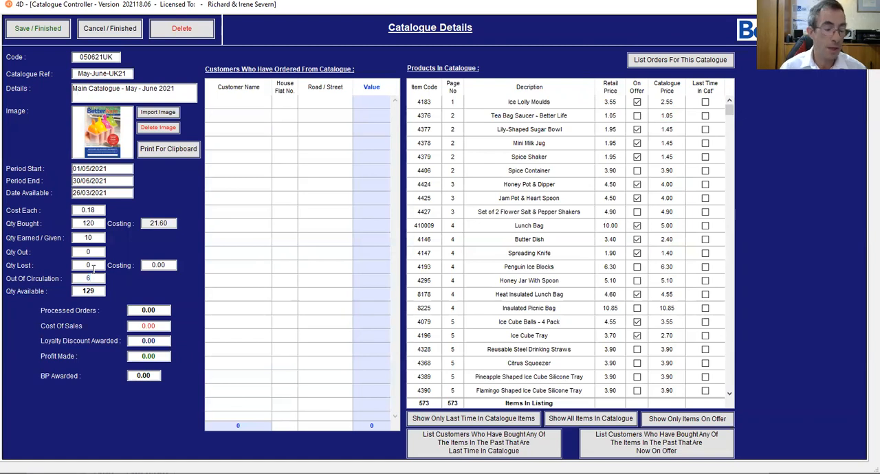
{"action": "key", "text": "Tab"}
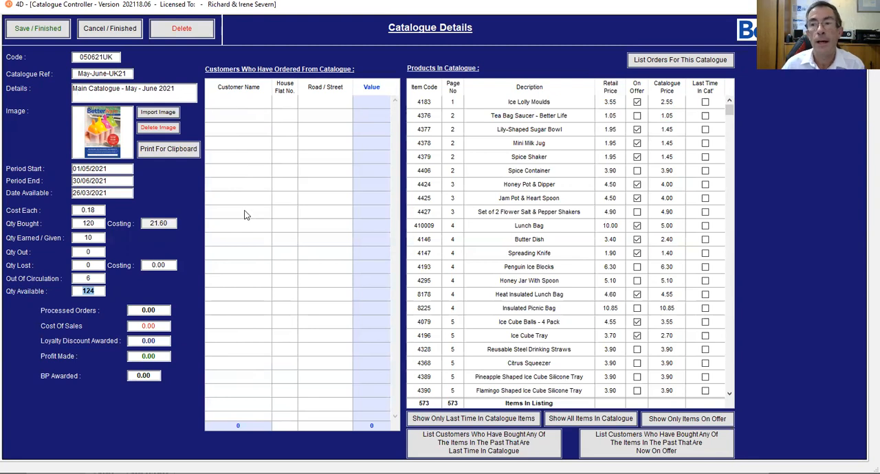
Review the products listed in the May - June 2021 catalogue and save the catalogue record
{"action": "scroll", "coordinate": [484, 282], "scroll_direction": "down", "scroll_amount": 6}
{"action": "scroll", "coordinate": [487, 280], "scroll_direction": "down", "scroll_amount": 20}
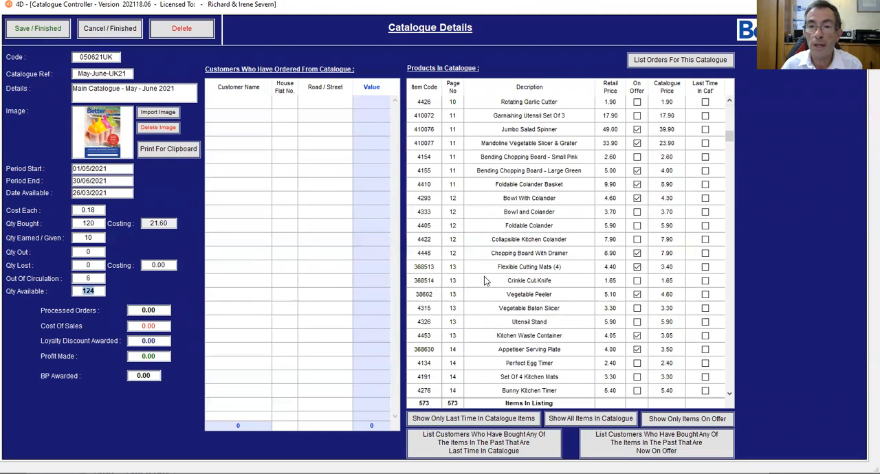
{"action": "scroll", "coordinate": [489, 280], "scroll_direction": "down", "scroll_amount": 20}
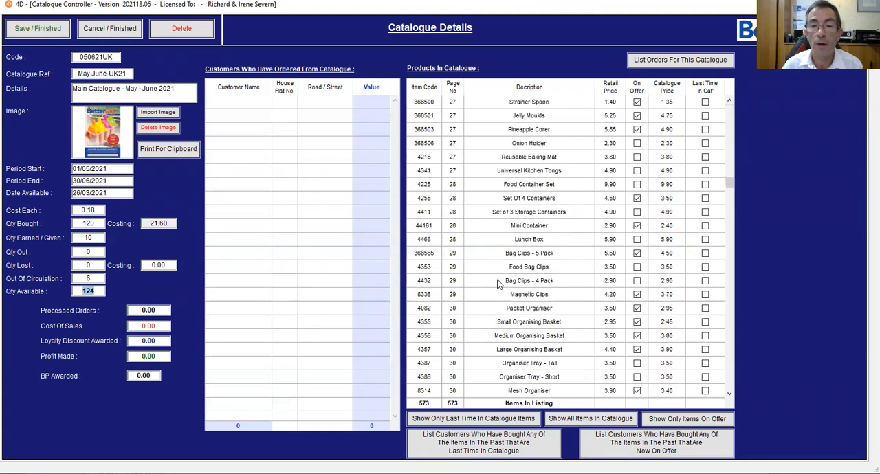
{"action": "scroll", "coordinate": [500, 287], "scroll_direction": "up", "scroll_amount": 20}
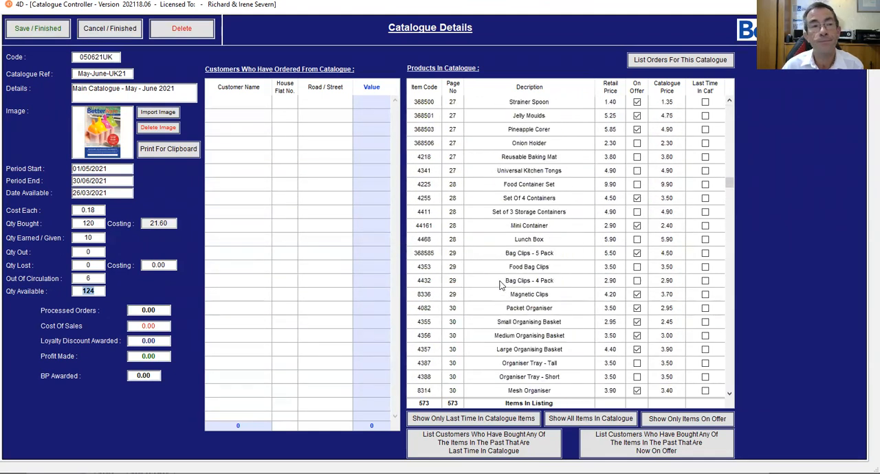
{"action": "left_click", "coordinate": [32, 31]}
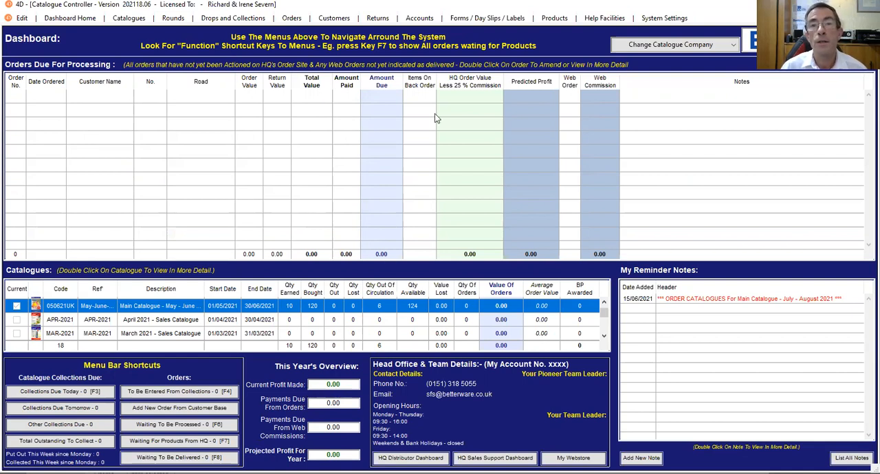
Add an invoice from the Accounts Dashboard with Betterware as the supplier and enter the supplier invoice number
{"action": "left_click", "coordinate": [419, 18]}
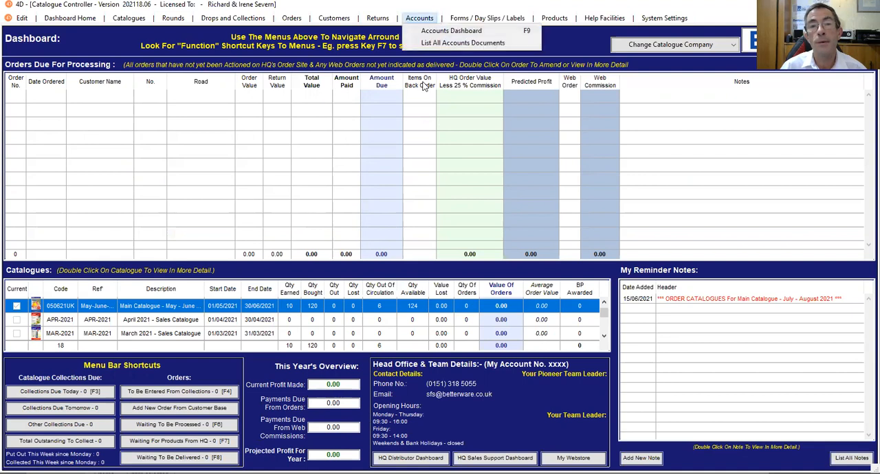
{"action": "left_click", "coordinate": [451, 31]}
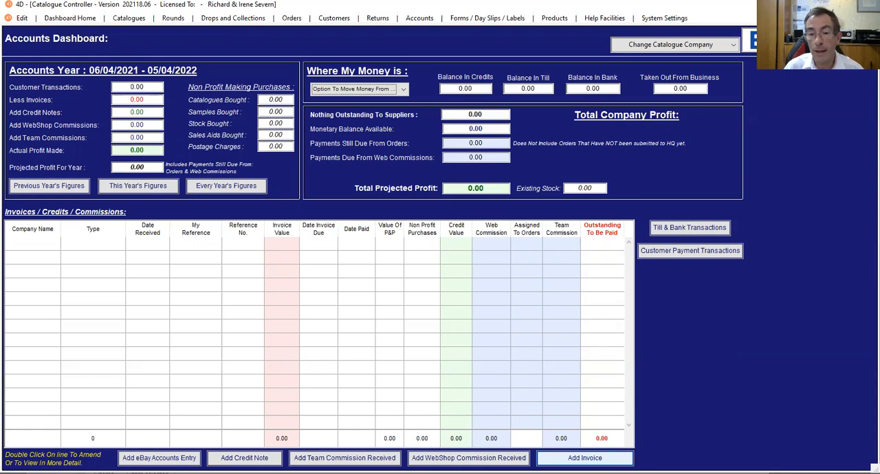
{"action": "left_click", "coordinate": [584, 458]}
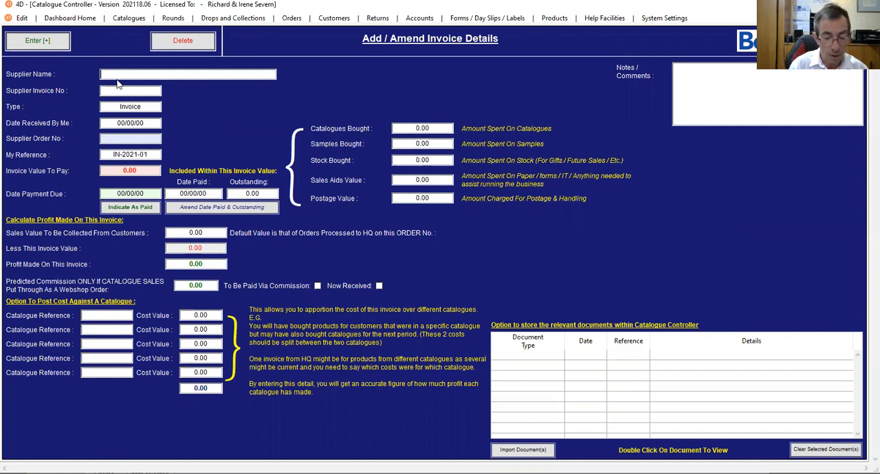
{"action": "type", "text": "Betterware"}
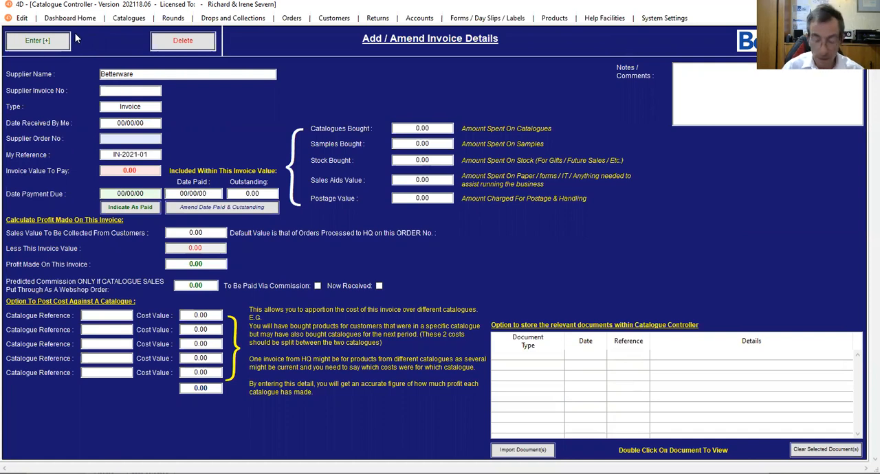
{"action": "type", "text": "13"}
{"action": "type", "text": "90"}
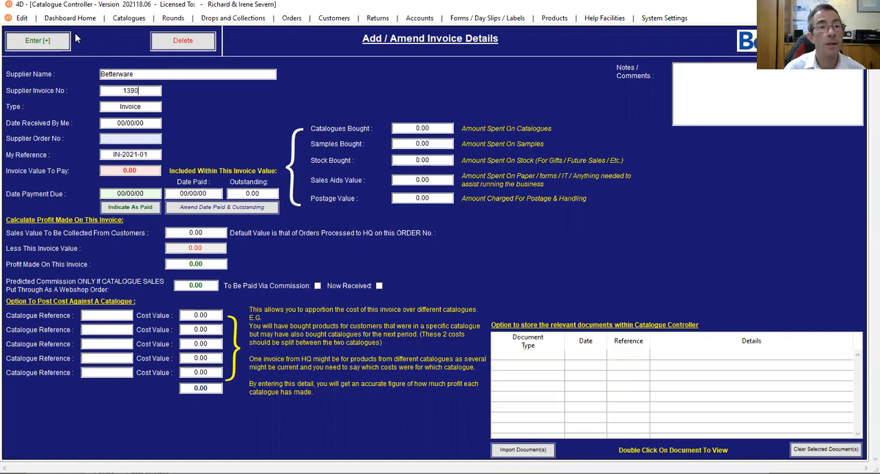
Fill in the invoice's received date as 03/06/2021, the supplier order number, and the Invoice Value To Pay as 21.60
{"action": "left_click", "coordinate": [118, 123]}
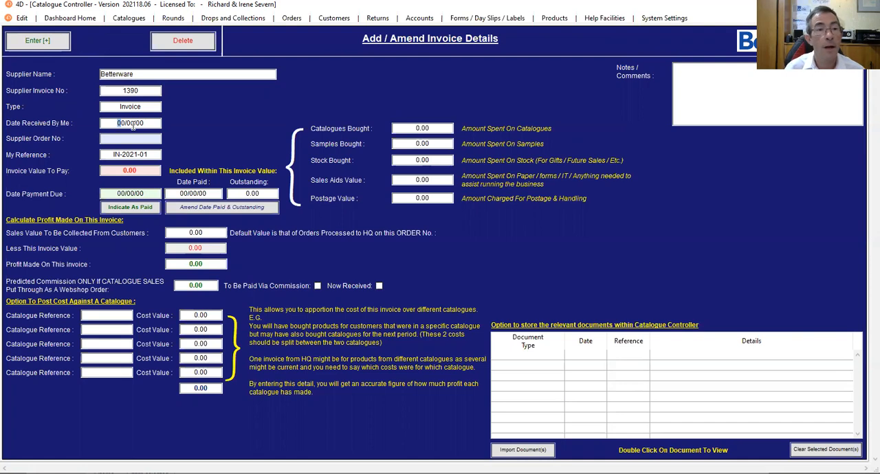
{"action": "type", "text": "03/"}
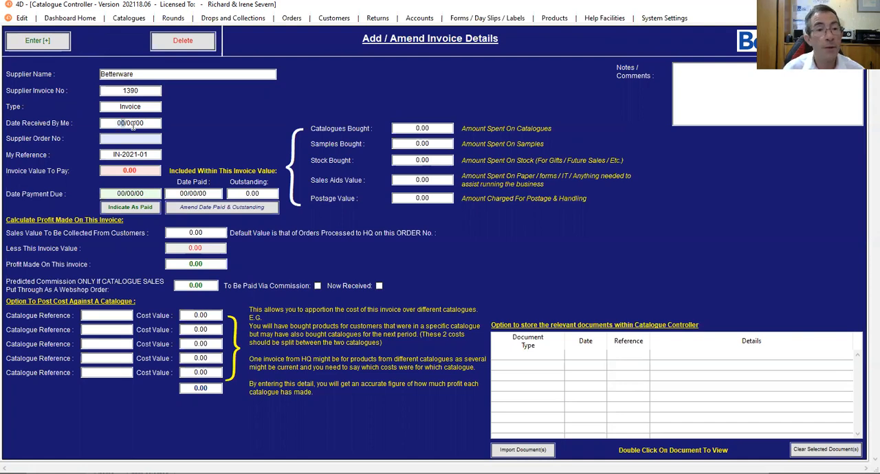
{"action": "type", "text": "06/2021"}
{"action": "key", "text": "Tab"}
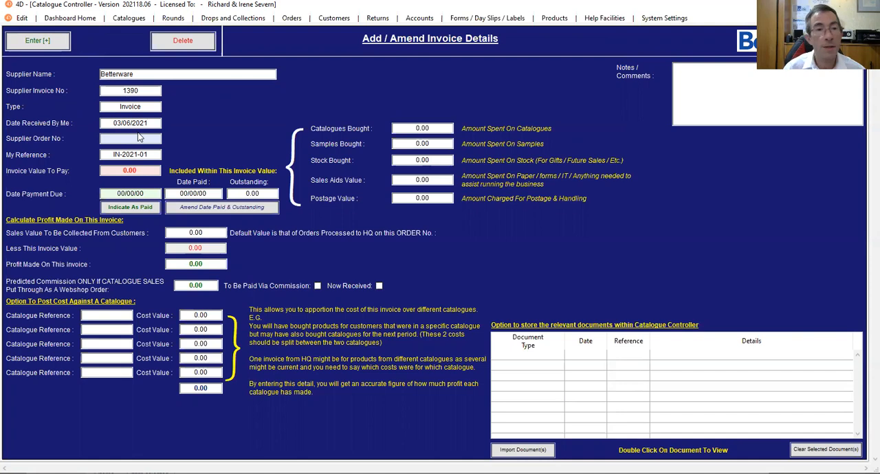
{"action": "type", "text": "1390"}
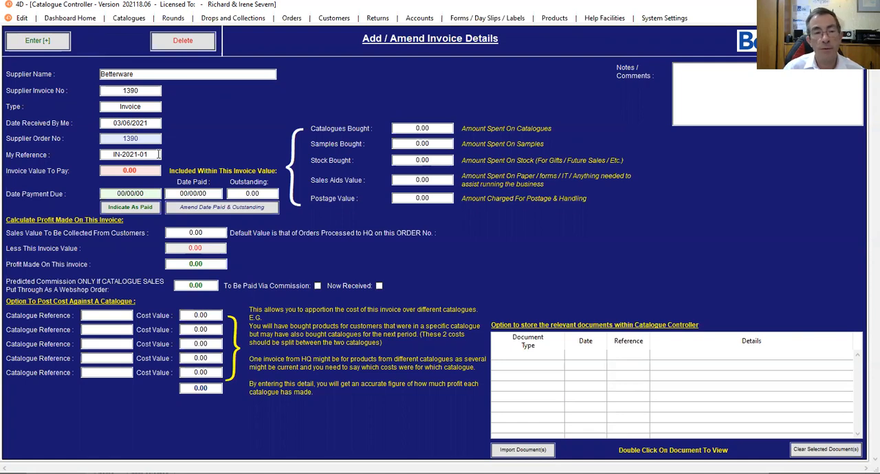
{"action": "left_click", "coordinate": [141, 171]}
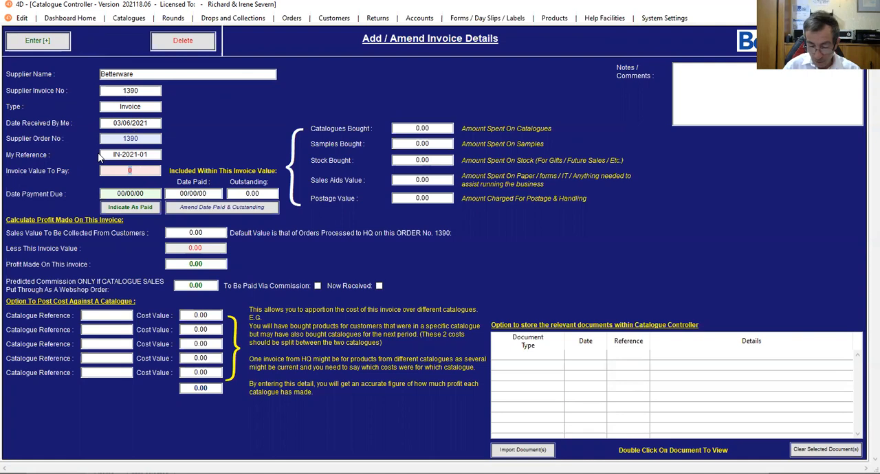
{"action": "type", "text": "21.60"}
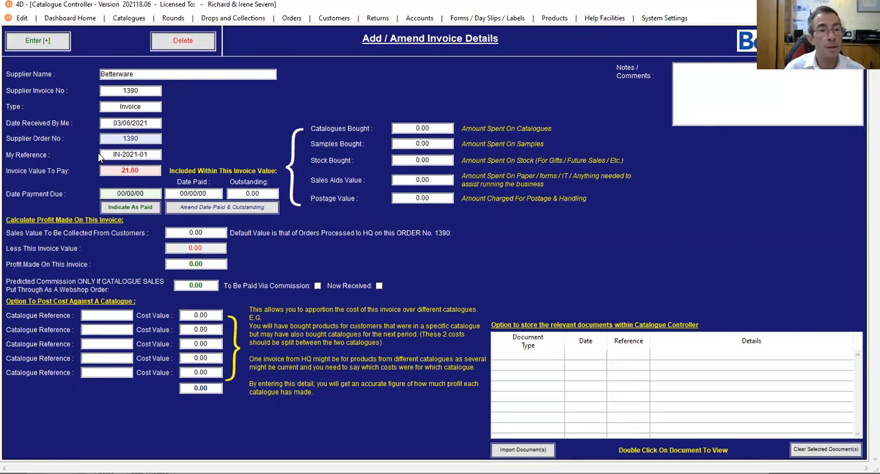
Set the invoice's payment due date to 03/06/2021 and mark the invoice as paid
{"action": "left_click", "coordinate": [108, 193]}
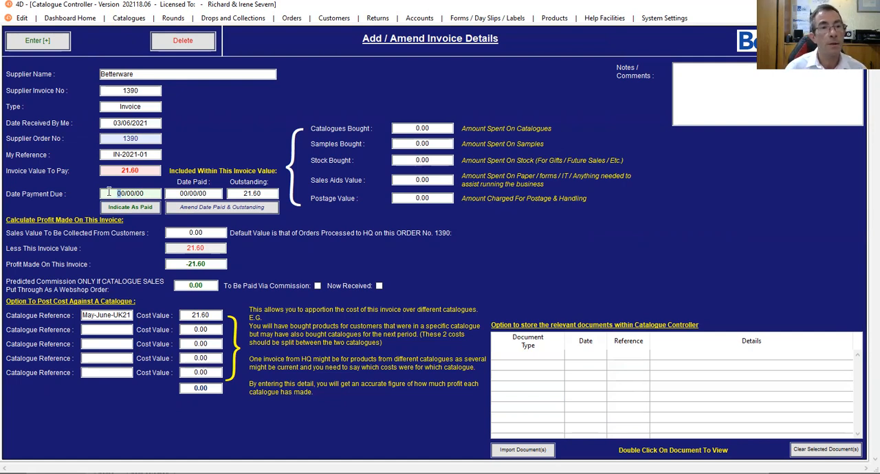
{"action": "type", "text": "030621"}
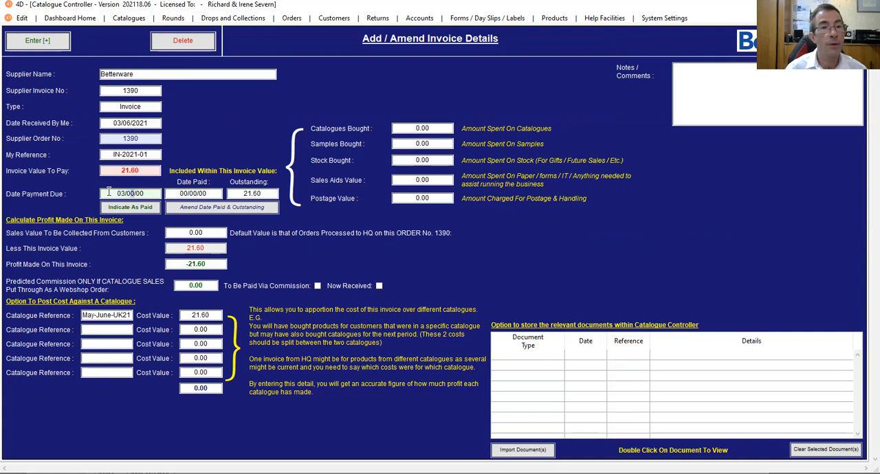
{"action": "key", "text": "Tab"}
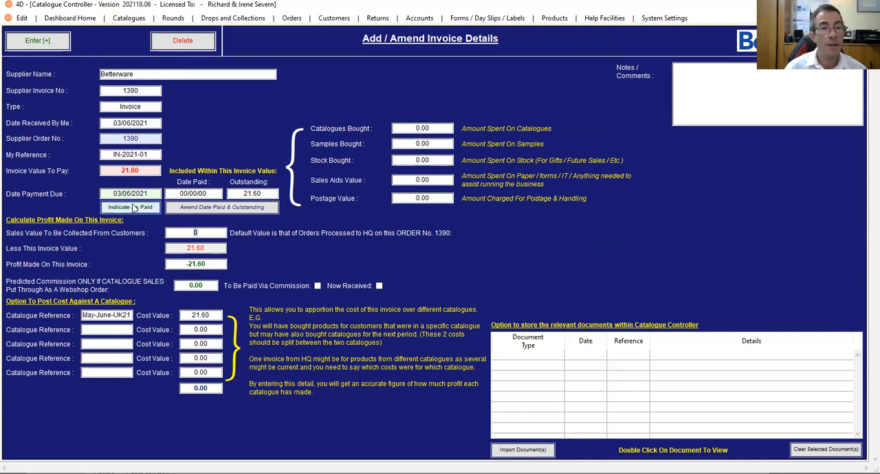
{"action": "left_click", "coordinate": [134, 209]}
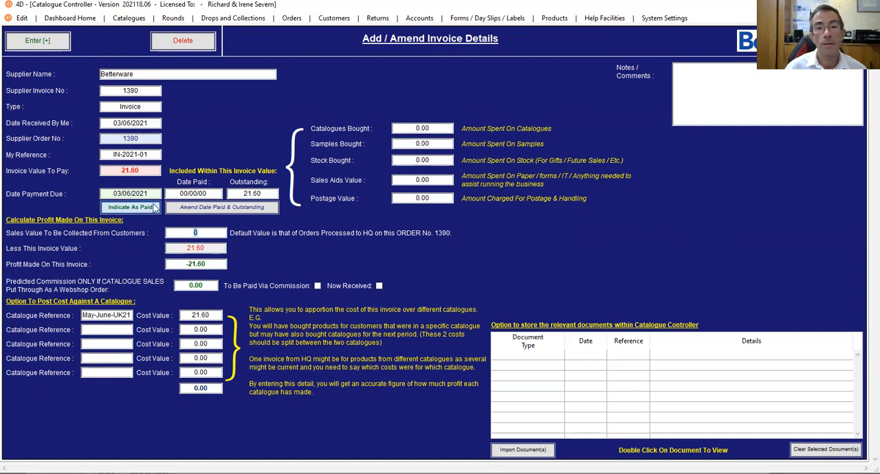
{"action": "key", "text": "Return"}
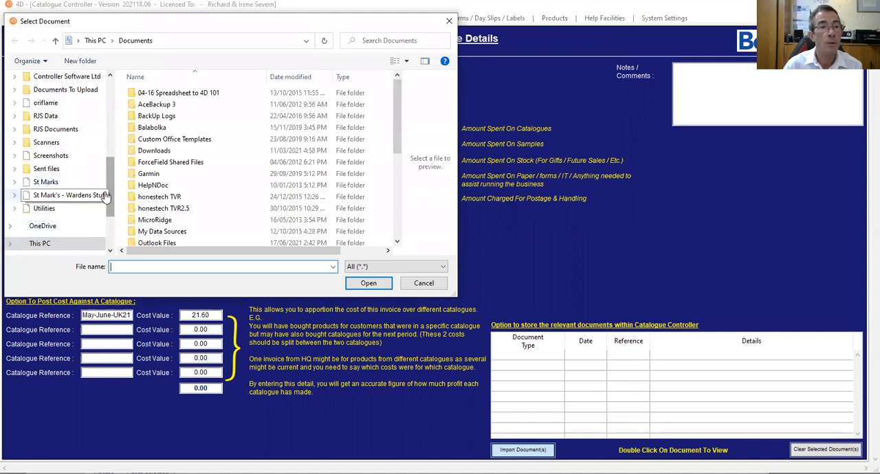
Import Example Catalogue Invoice.pdf from the Dropbox Betterware folder into the invoice's stored documents and set its document type to Invoice
{"action": "scroll", "coordinate": [86, 109], "scroll_direction": "up", "scroll_amount": 10}
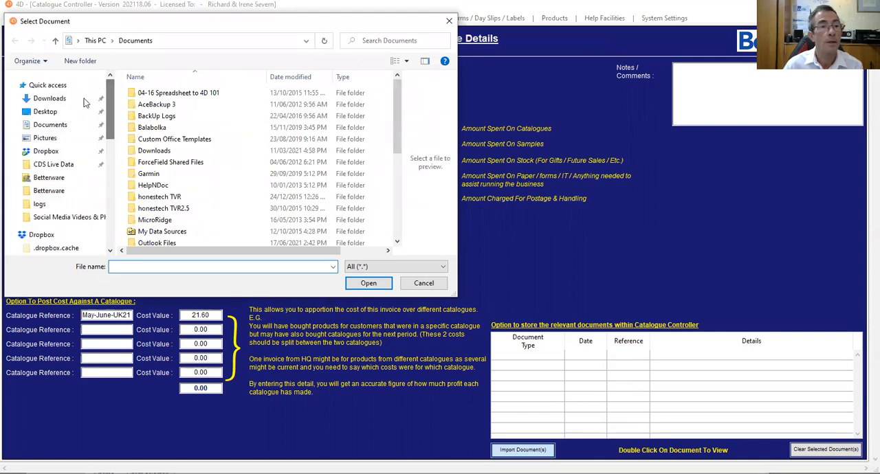
{"action": "left_click", "coordinate": [46, 152]}
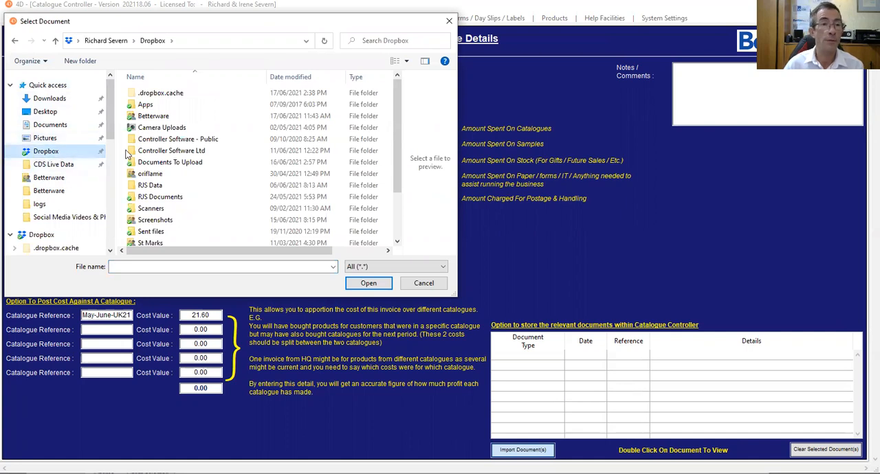
{"action": "double_click", "coordinate": [154, 116]}
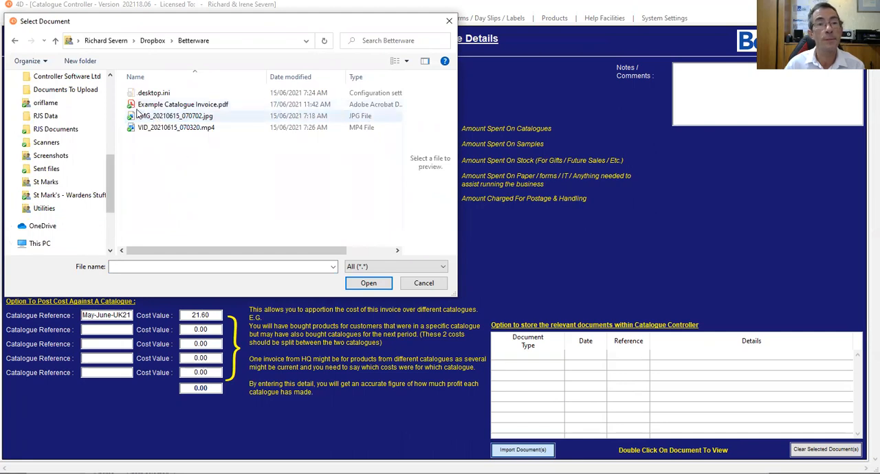
{"action": "left_click", "coordinate": [148, 105]}
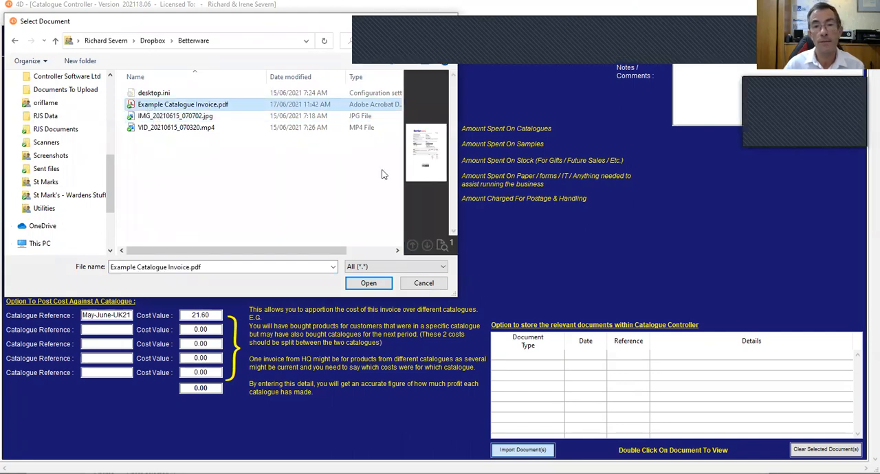
{"action": "left_click", "coordinate": [369, 284]}
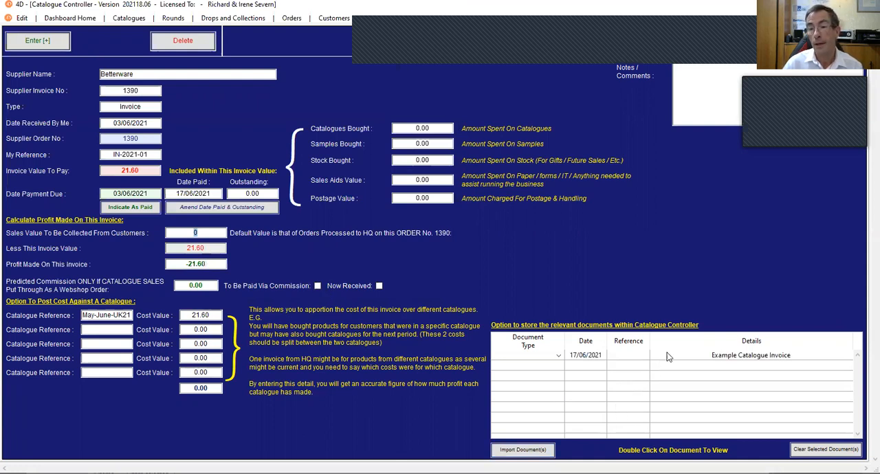
{"action": "left_click", "coordinate": [558, 356]}
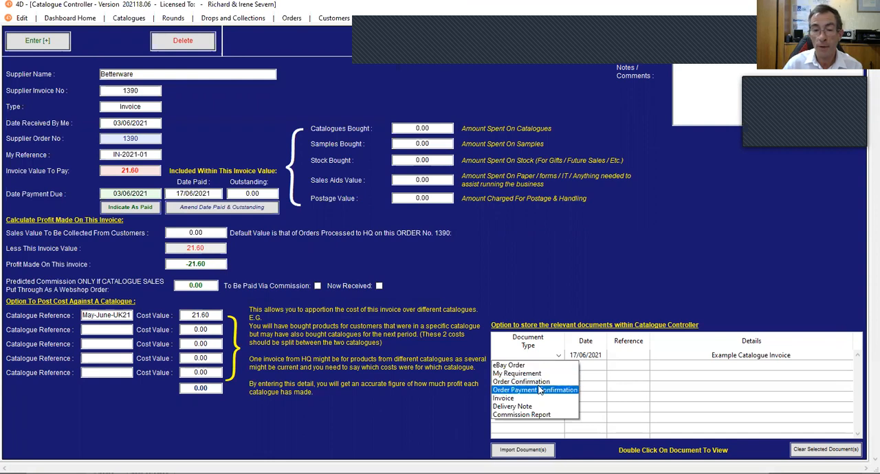
{"action": "left_click", "coordinate": [514, 399]}
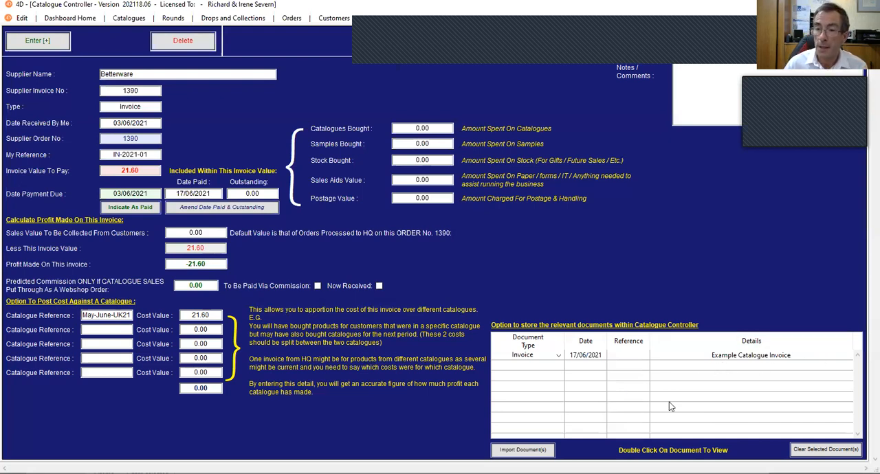
View the stored Example Catalogue Invoice document, examine its invoice details, items and total, and return to the invoice entry
{"action": "left_click", "coordinate": [740, 356]}
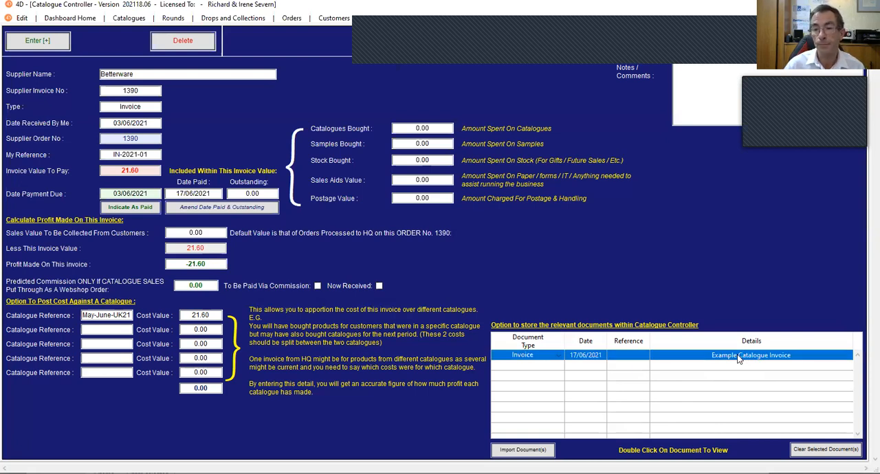
{"action": "double_click", "coordinate": [738, 356]}
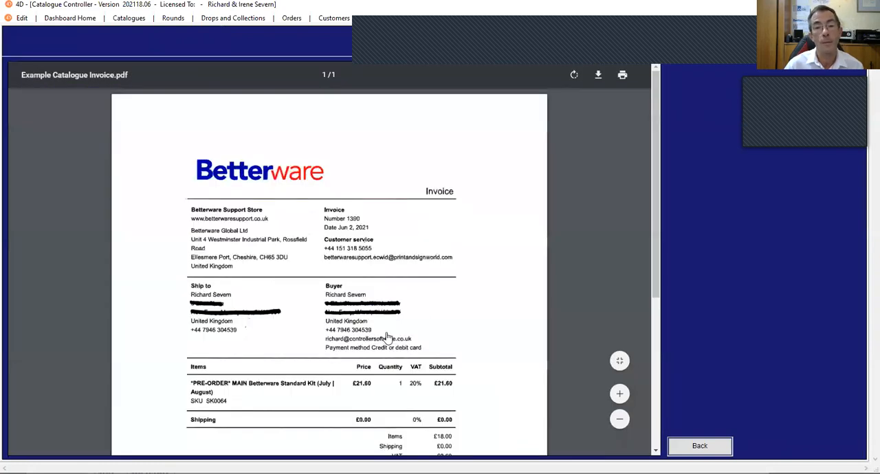
{"action": "scroll", "coordinate": [386, 336], "scroll_direction": "down", "scroll_amount": 4}
{"action": "scroll", "coordinate": [387, 336], "scroll_direction": "up", "scroll_amount": 5}
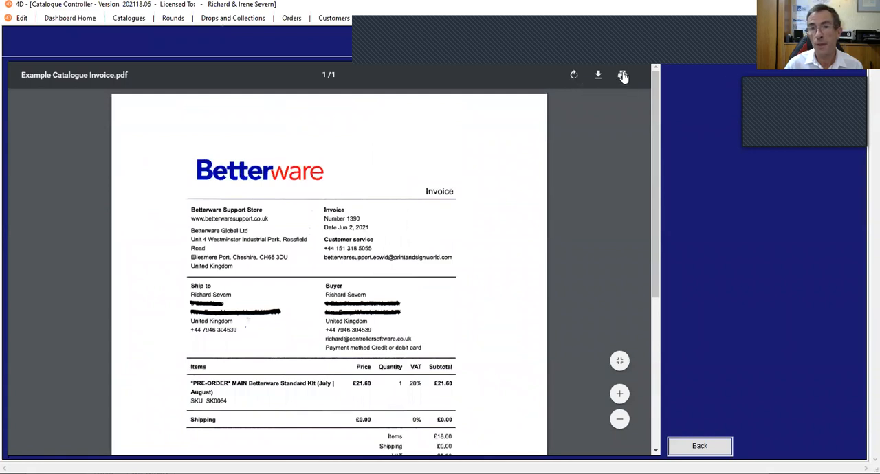
{"action": "left_click", "coordinate": [619, 395]}
{"action": "left_click", "coordinate": [619, 394]}
{"action": "scroll", "coordinate": [338, 338], "scroll_direction": "down", "scroll_amount": 5}
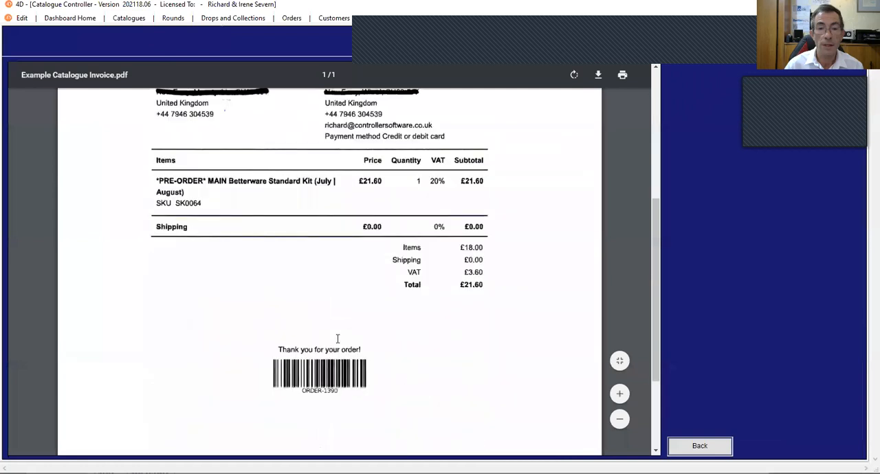
{"action": "scroll", "coordinate": [337, 338], "scroll_direction": "up", "scroll_amount": 6}
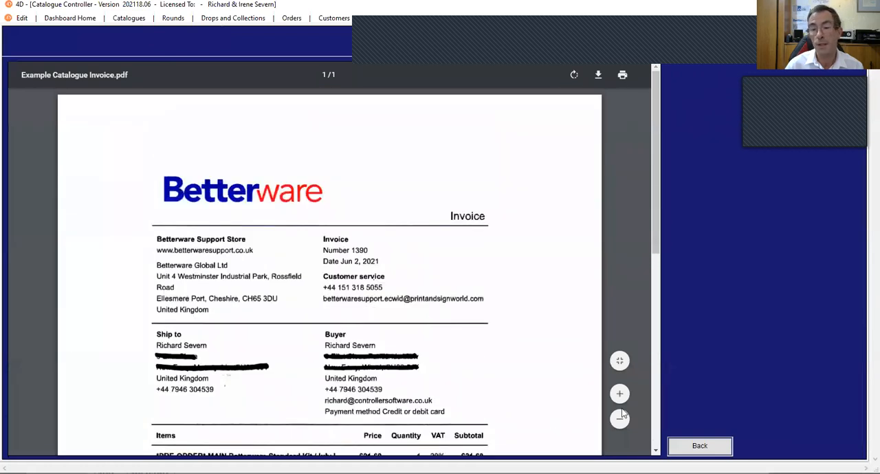
{"action": "left_click", "coordinate": [701, 445]}
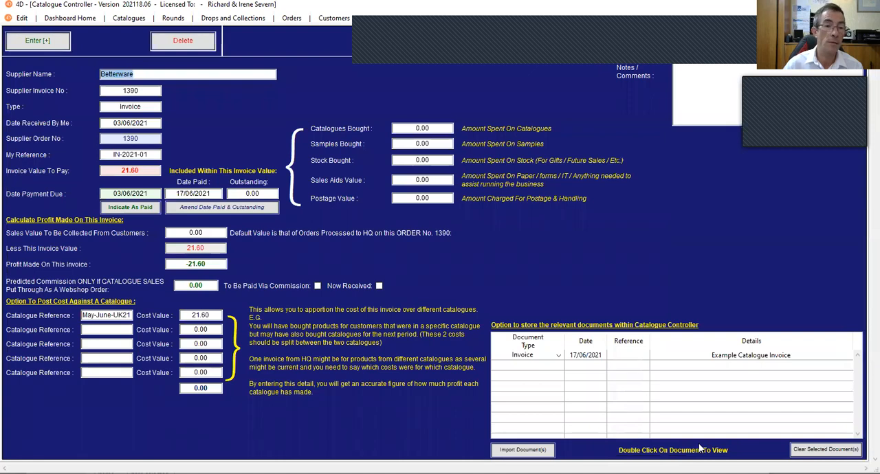
Save the Betterware invoice and return to the main Dashboard
{"action": "left_click", "coordinate": [35, 41]}
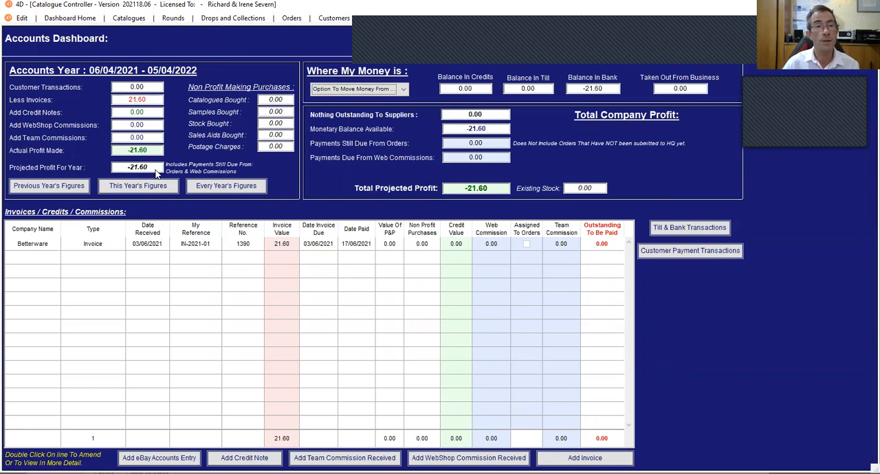
{"action": "left_click", "coordinate": [56, 20]}
{"action": "left_click", "coordinate": [69, 29]}
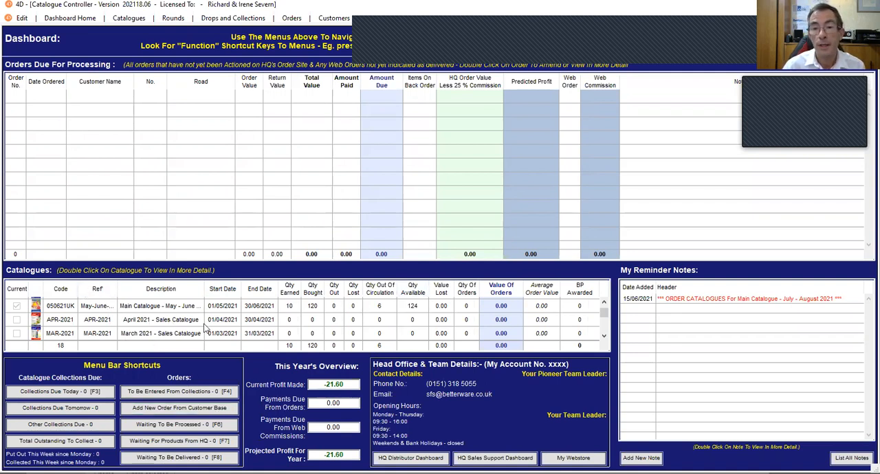
Review the May - June 2021 catalogue's cost and profit in its details and in the list of all catalogues, and return to the Dashboard
{"action": "double_click", "coordinate": [123, 307]}
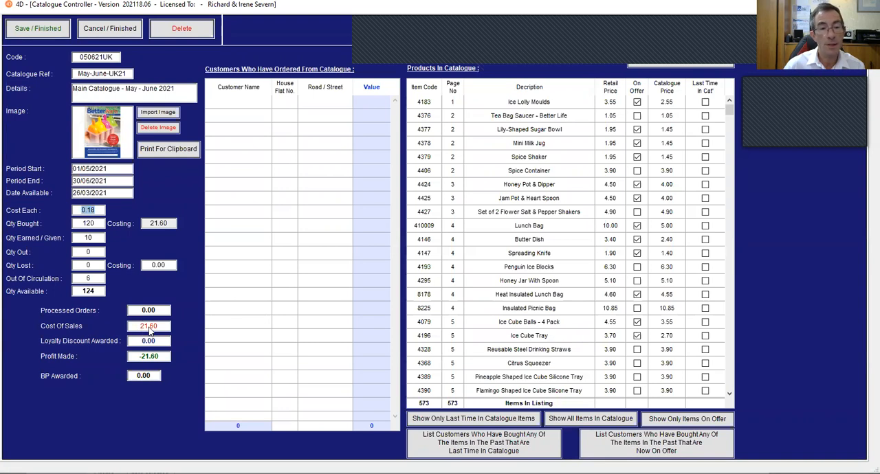
{"action": "left_click", "coordinate": [34, 35]}
{"action": "left_click", "coordinate": [118, 20]}
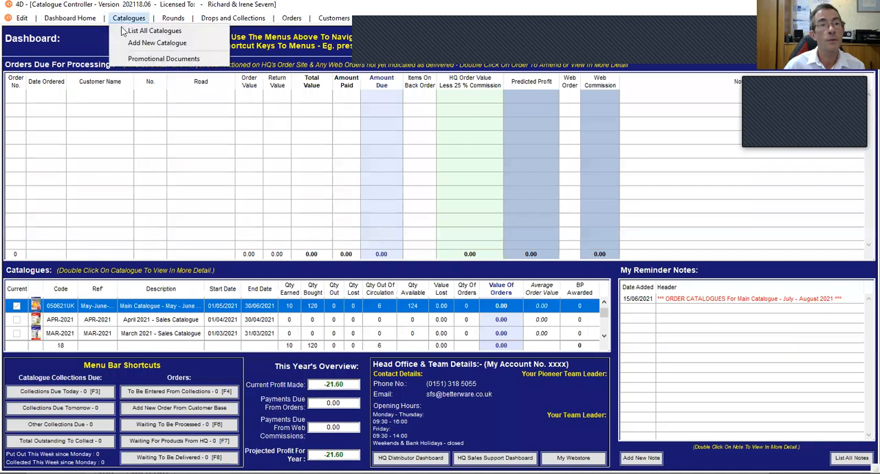
{"action": "left_click", "coordinate": [124, 33]}
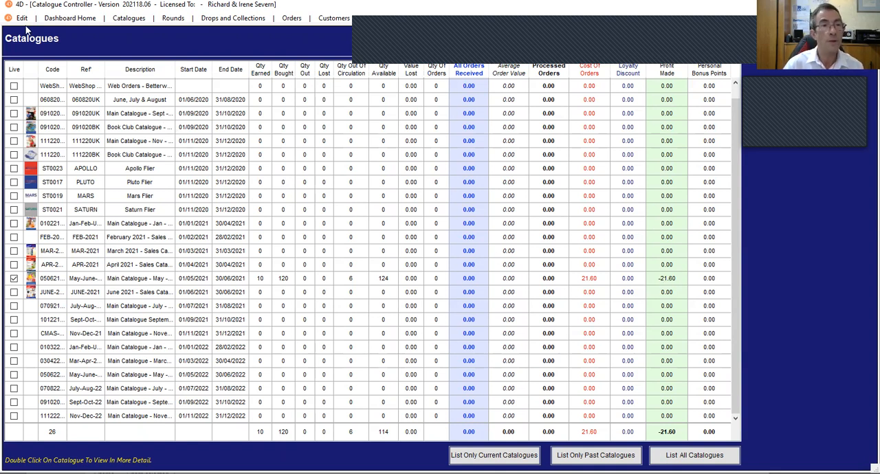
{"action": "left_click", "coordinate": [54, 19]}
{"action": "left_click", "coordinate": [61, 29]}
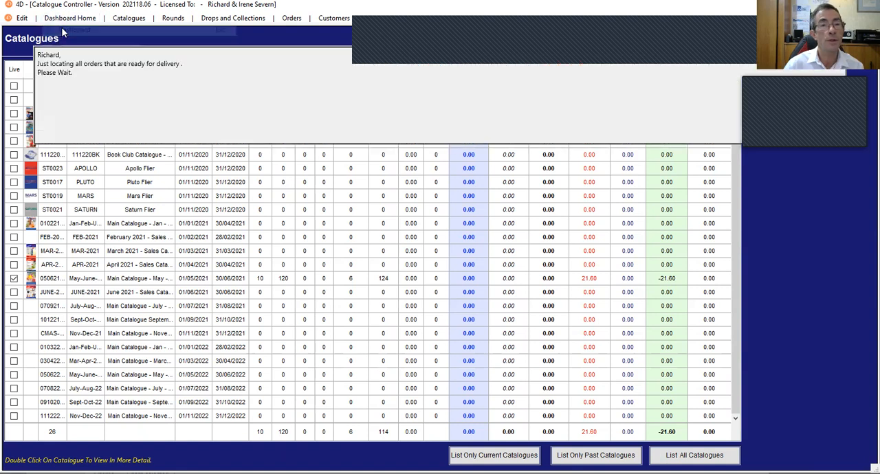